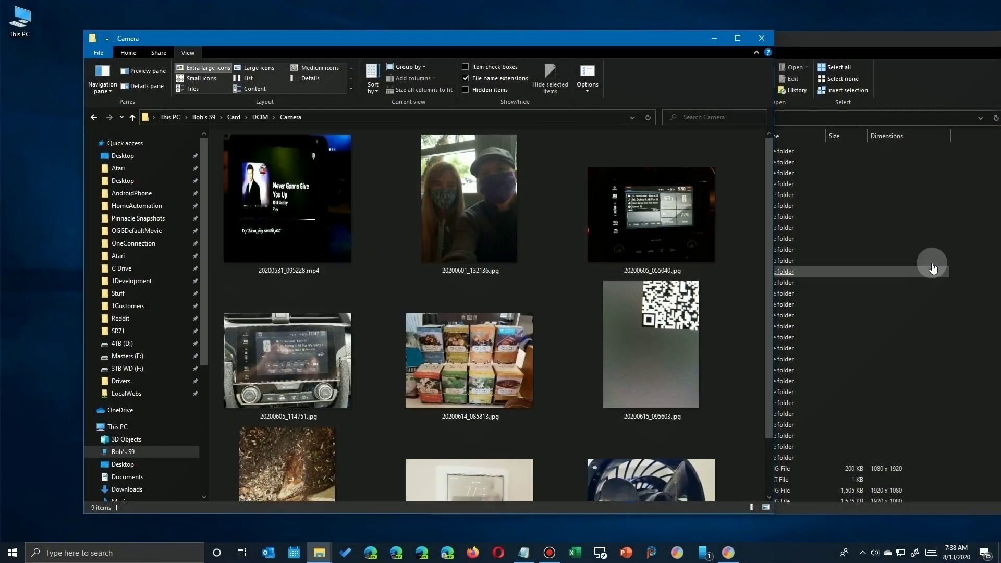
- Copy 20200531_095228.mp4 from the phone's Camera folder into a Pictures subfolder on Masters (E:)
left_click(852, 38)
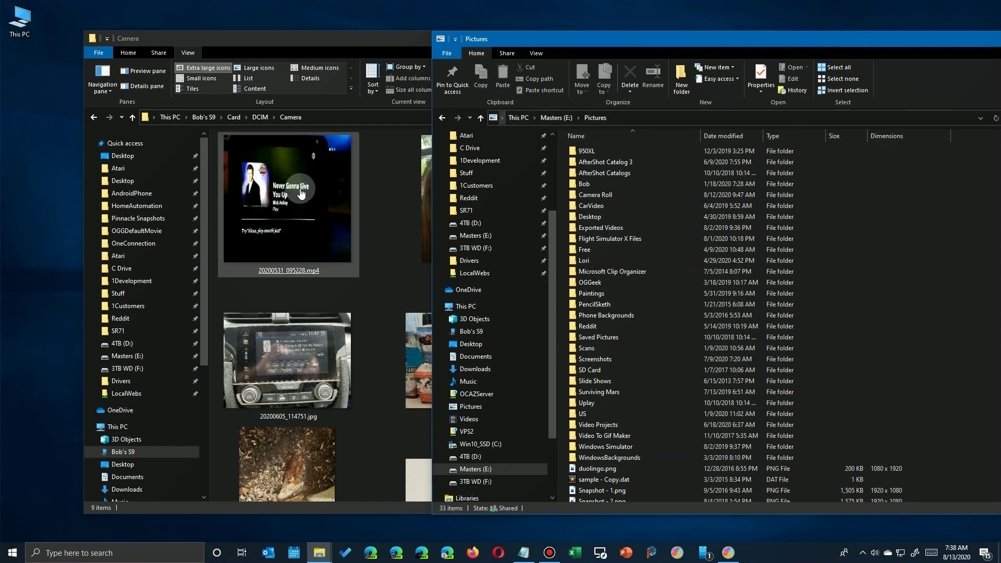
left_click_drag(326, 195, 928, 226)
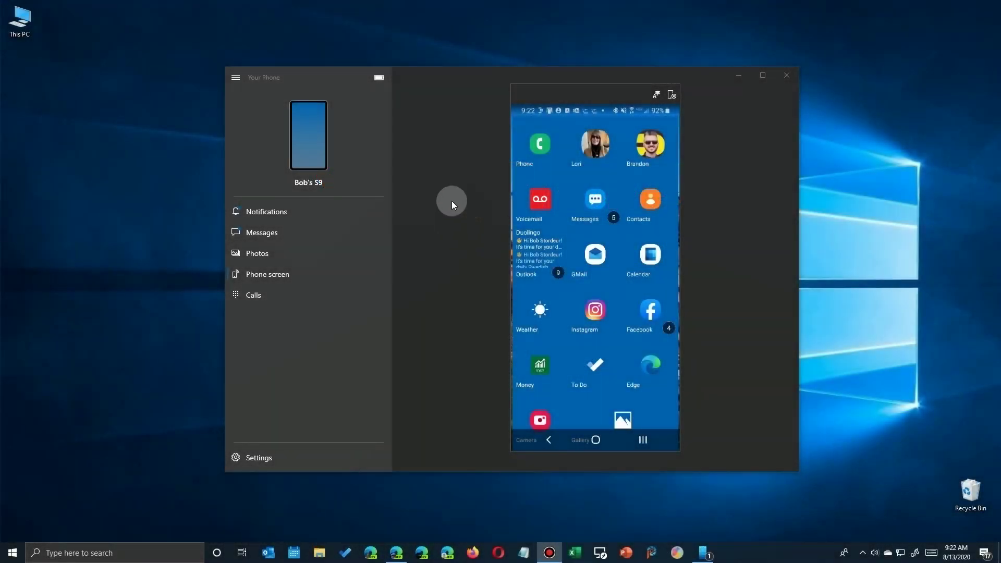
left_click(237, 457)
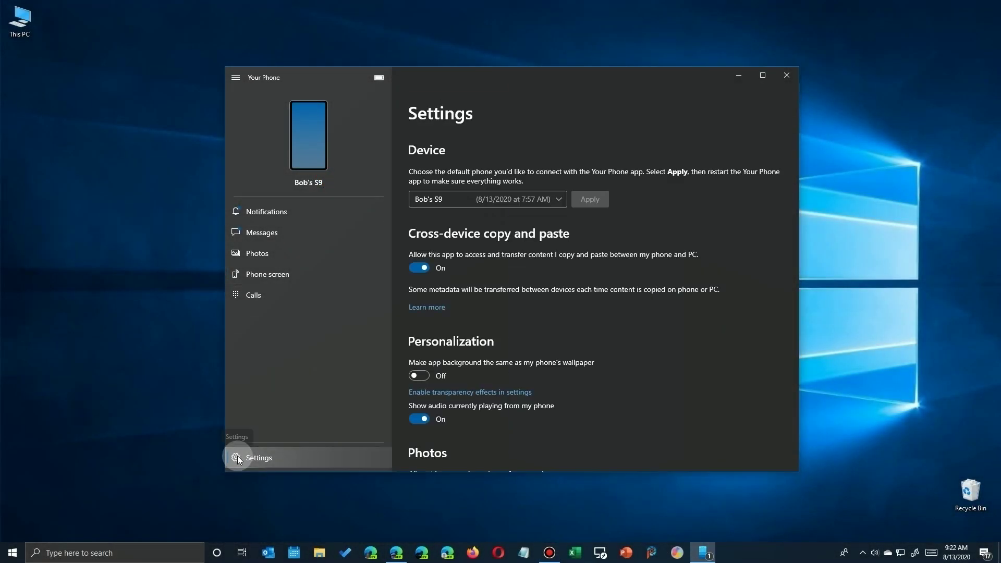
left_click(413, 269)
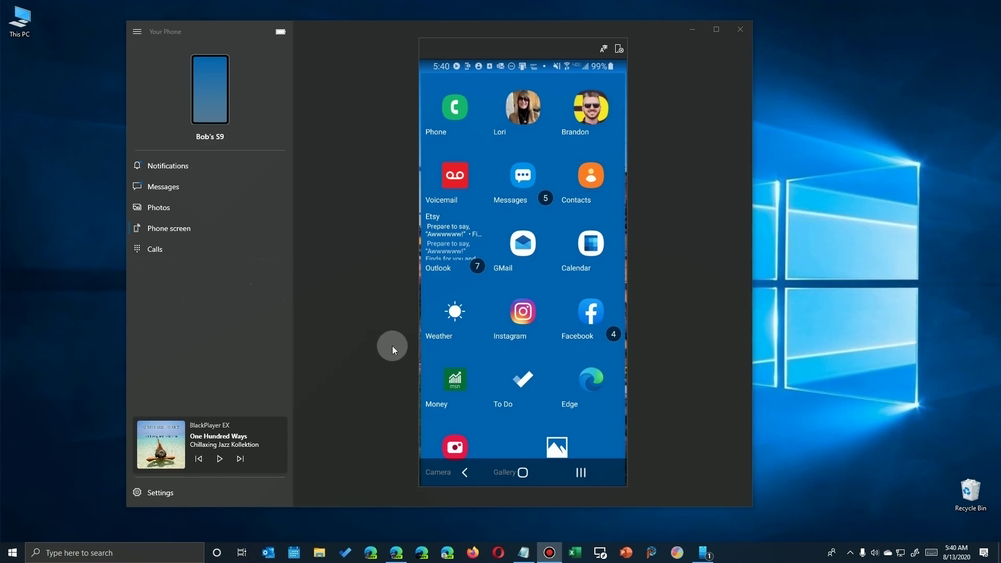
- Scroll the mirrored home screen and launch the phone's Gallery on its Pictures view
scroll(524, 365, "down", 5)
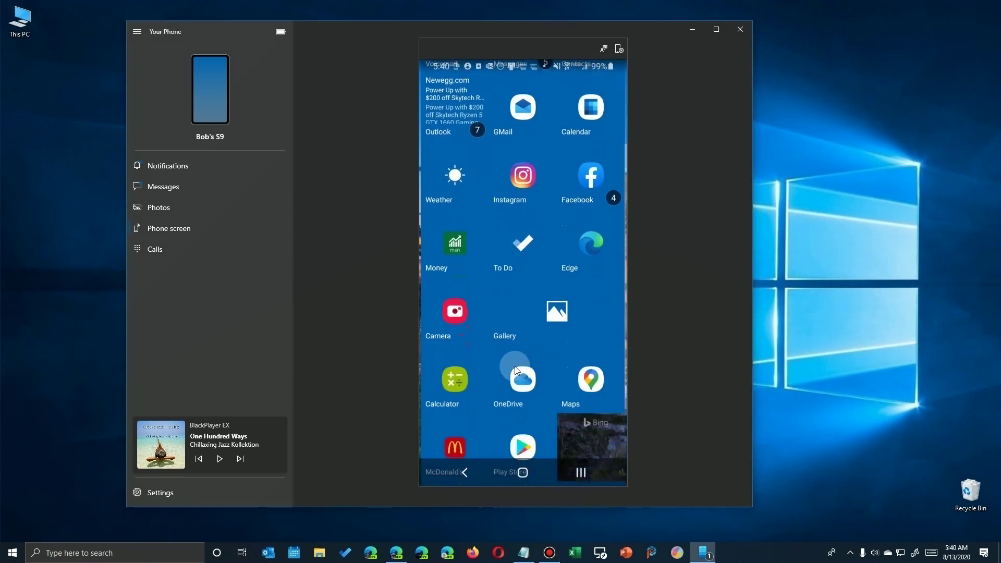
scroll(494, 368, "down", 2)
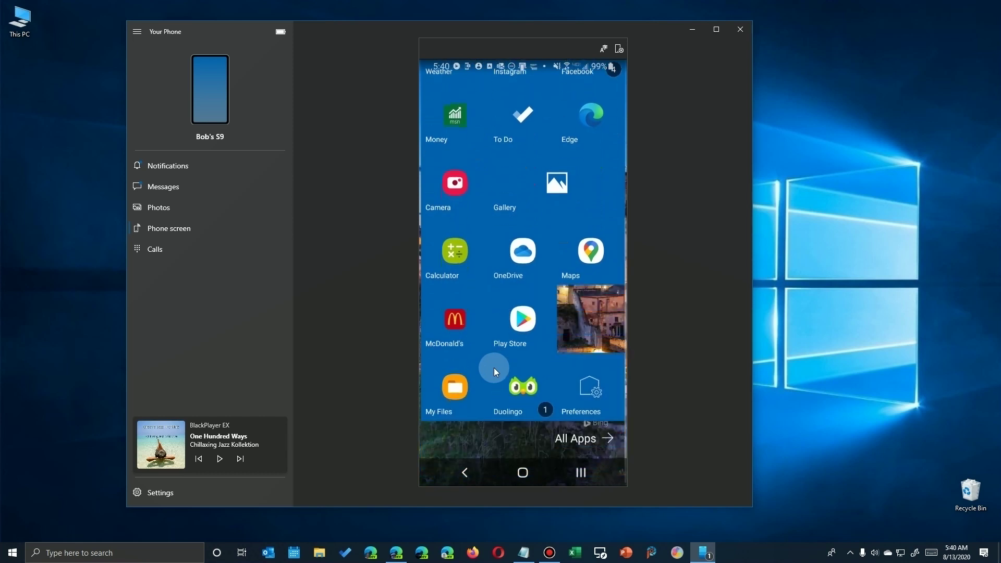
left_click(551, 190)
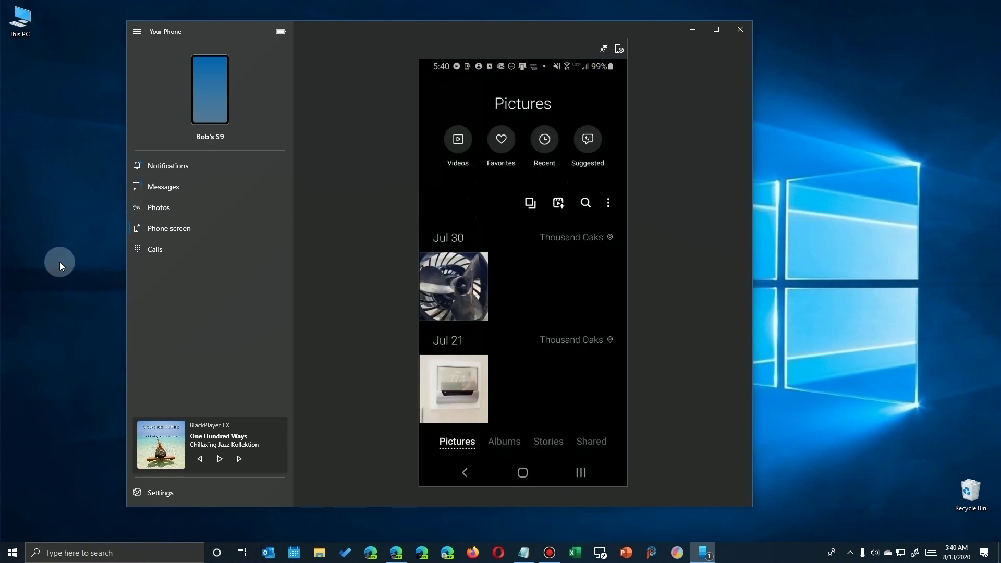
left_click(311, 558)
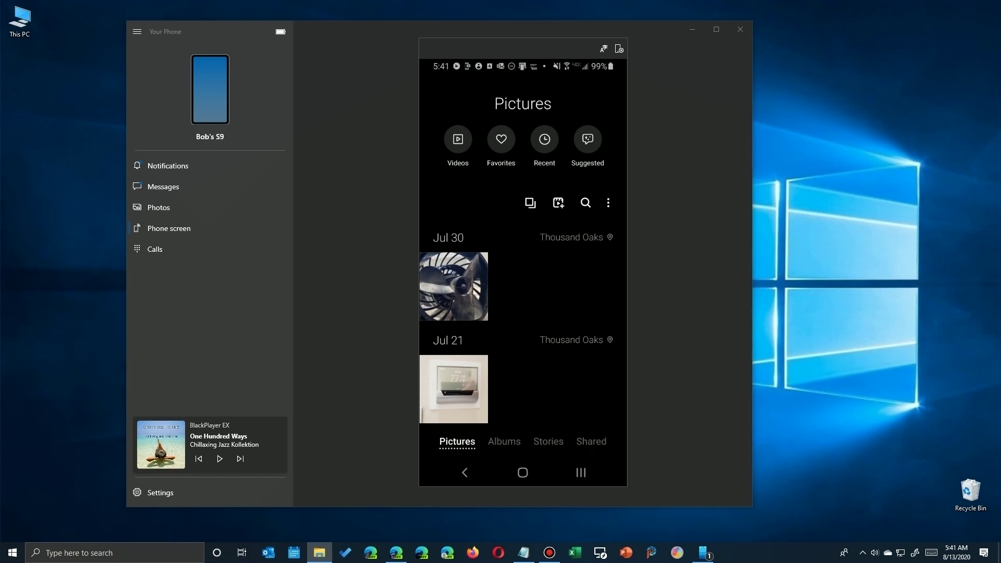
- Send the SR-71 wallpaper image to the phone, then start selecting HeadshotSR71.jpg and modelbuff
mouse_move(39, 31)
left_mouse_down()
mouse_move(116, 38)
mouse_move(49, 19)
left_mouse_up()
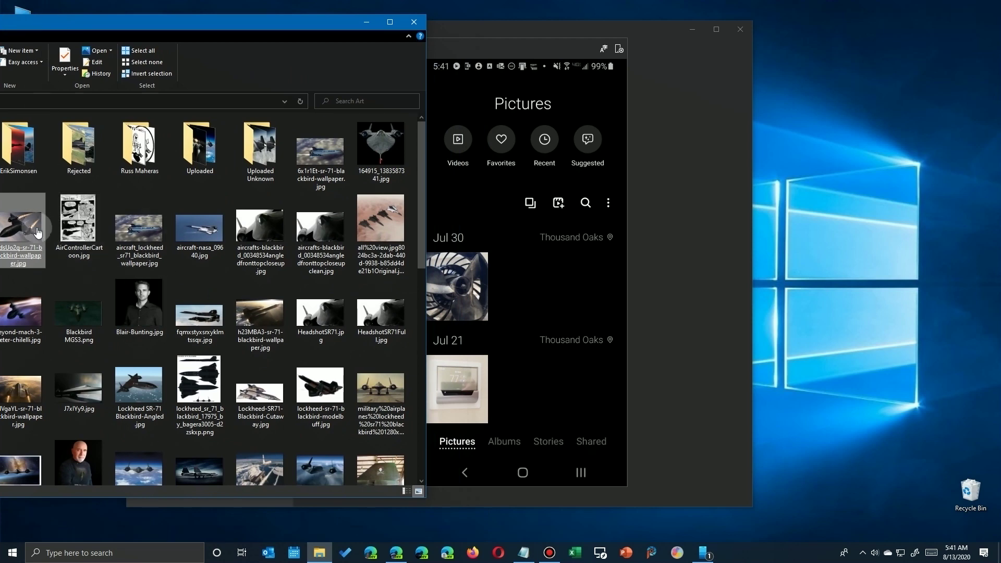
left_click_drag(38, 232, 482, 306)
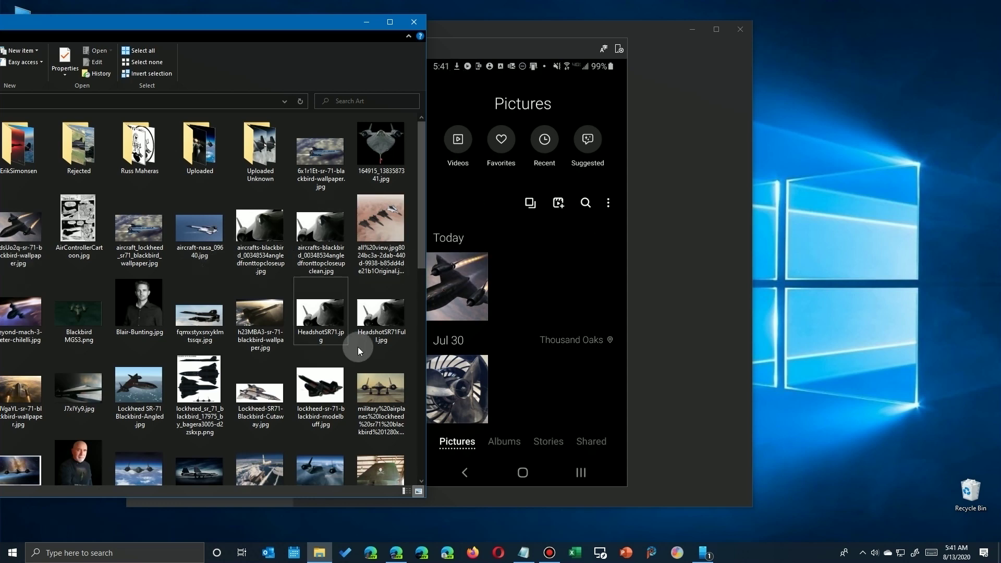
left_click(328, 319)
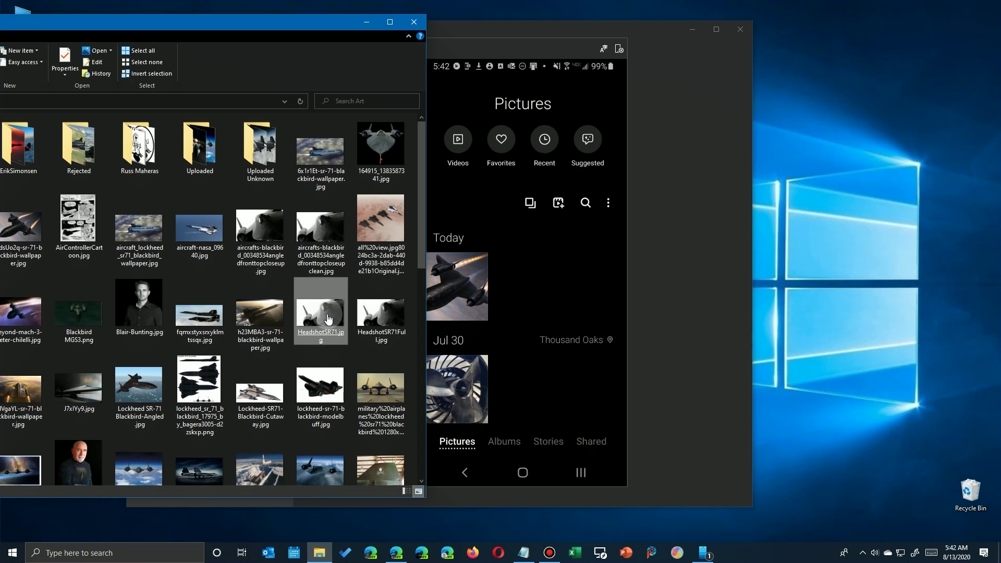
left_click(321, 385, "ctrl")
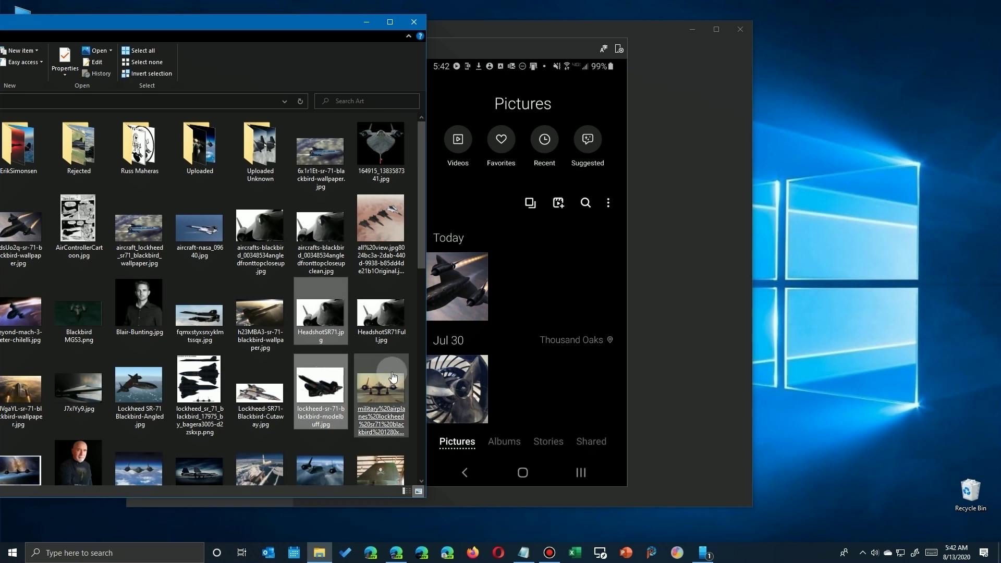
- Copy the aerial SR-71 photo, modelbuff and HeadshotSR71.jpg to the phone and confirm 3 of 3 transferred
left_click(287, 440)
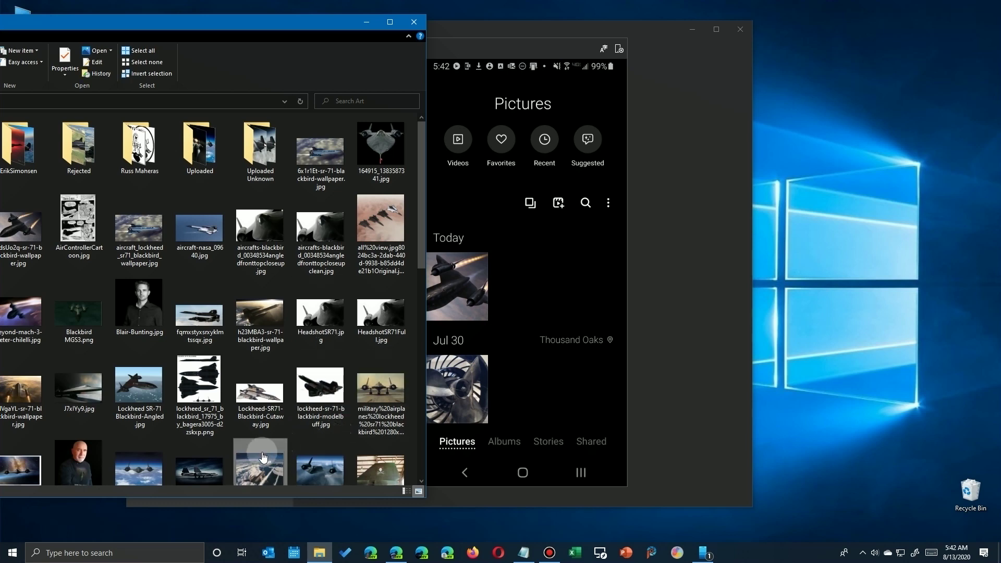
left_click(321, 385, "ctrl")
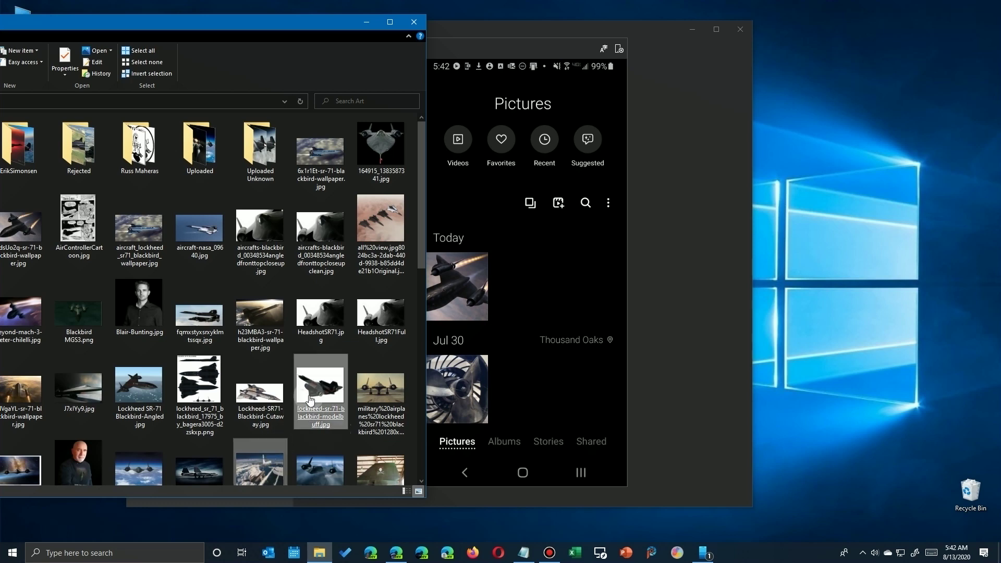
left_click(316, 334, "ctrl")
left_click_drag(316, 334, 552, 296)
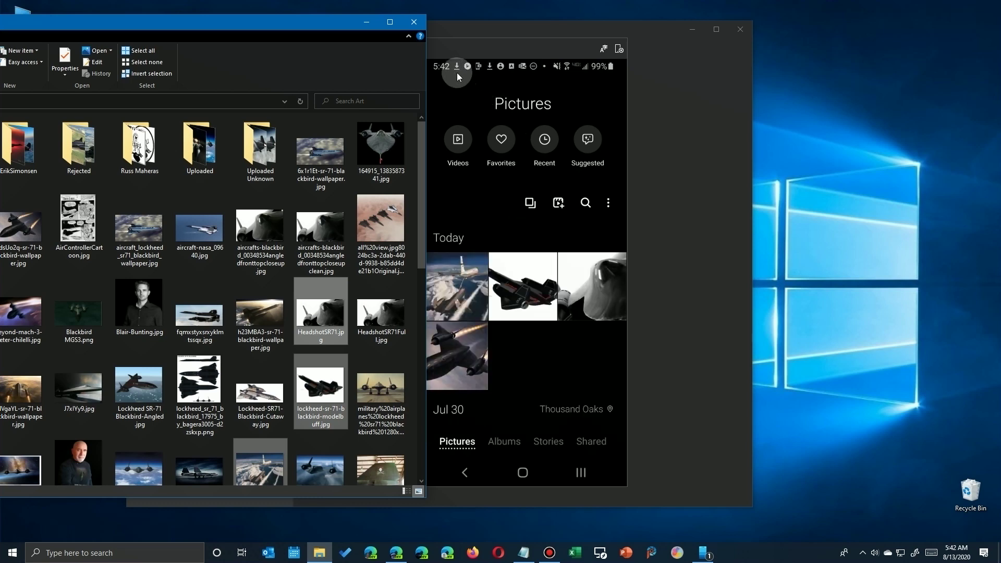
left_click_drag(490, 68, 483, 217)
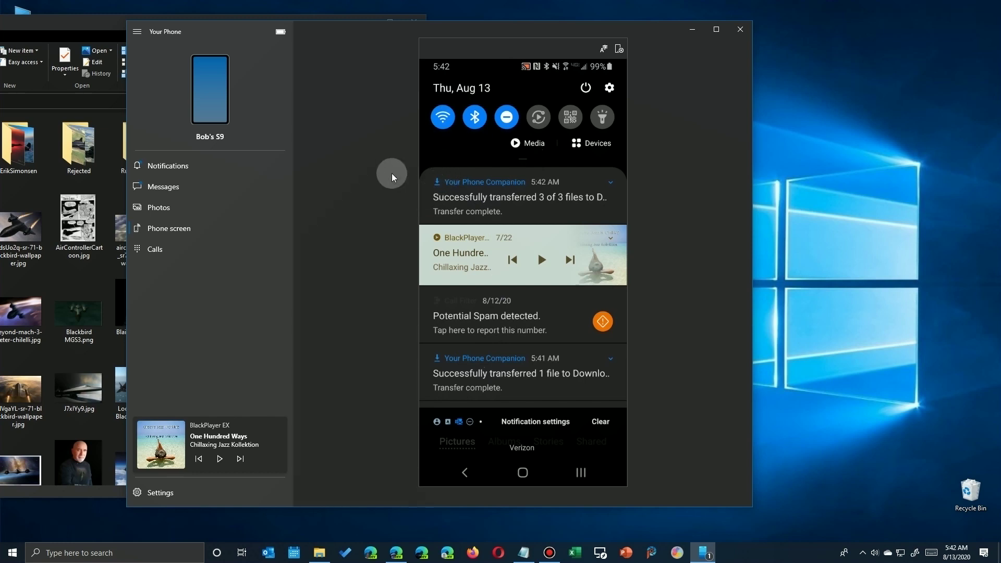
- Close the phone's notification shade to view the new SR-71 images under Today
left_click(464, 478)
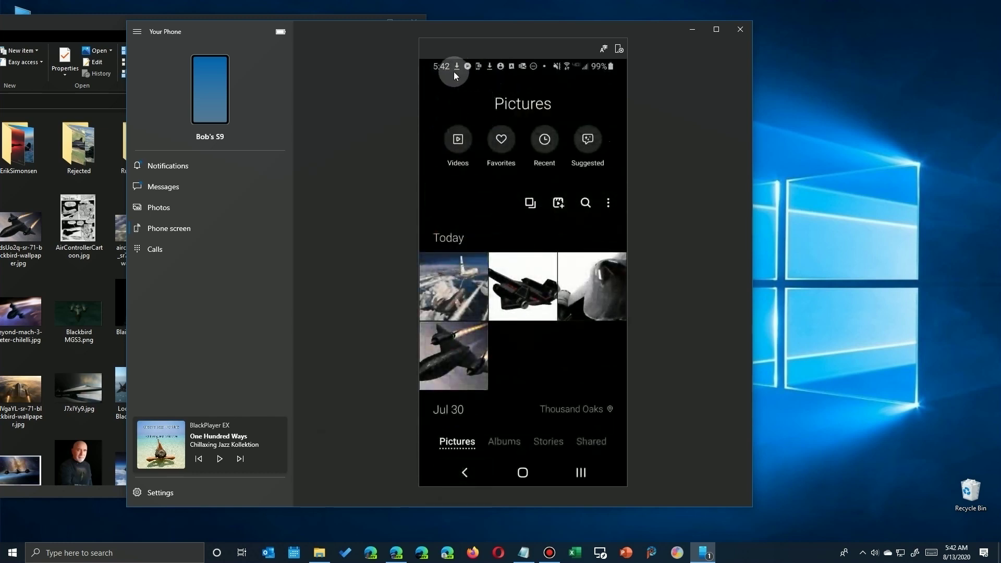
left_click_drag(453, 71, 458, 69)
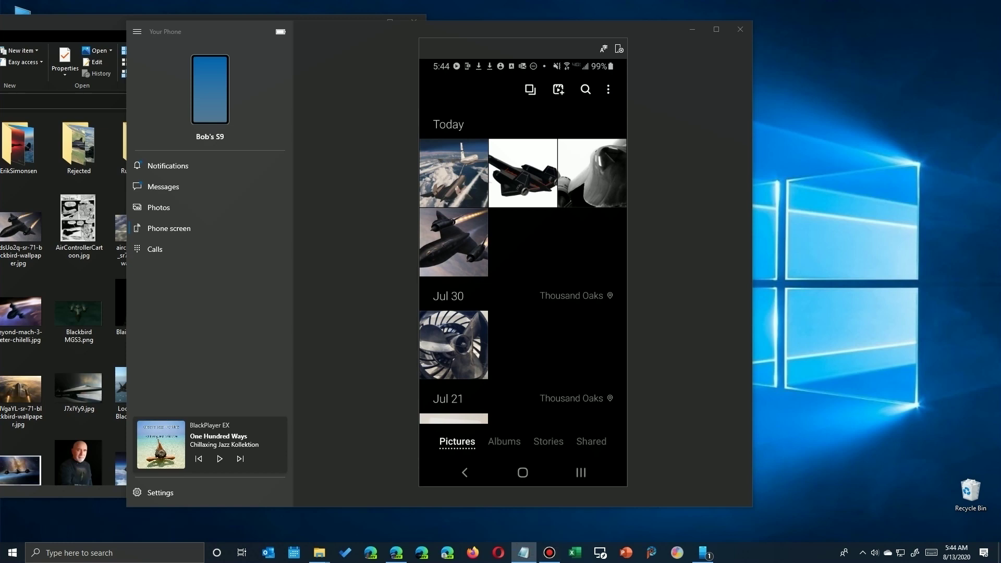
- Copy the Jul 30 fan and Jul 21 thermostat photos into the Art folder and check 20200721_112357.jpg's size
left_click(471, 321)
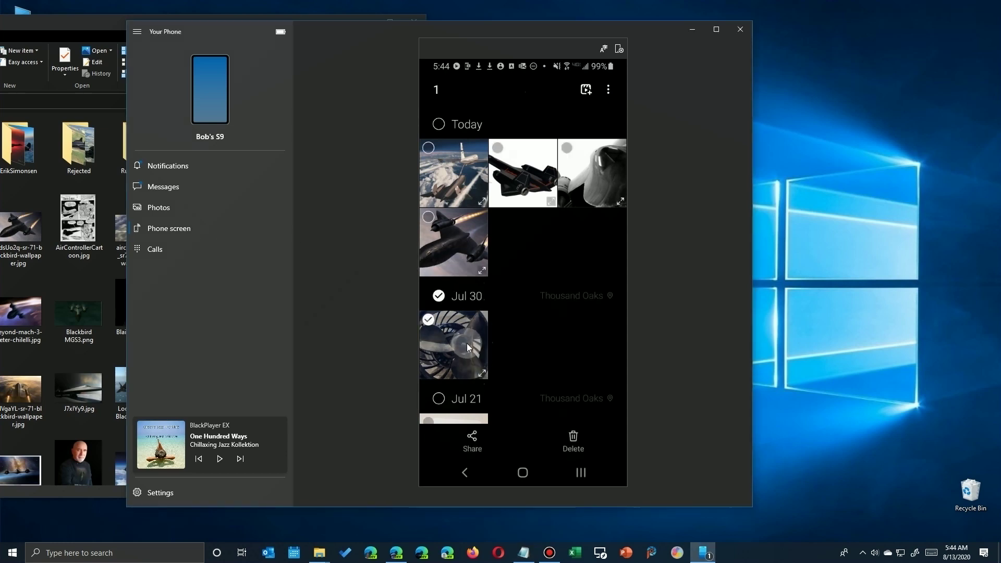
scroll(495, 330, "down", 2)
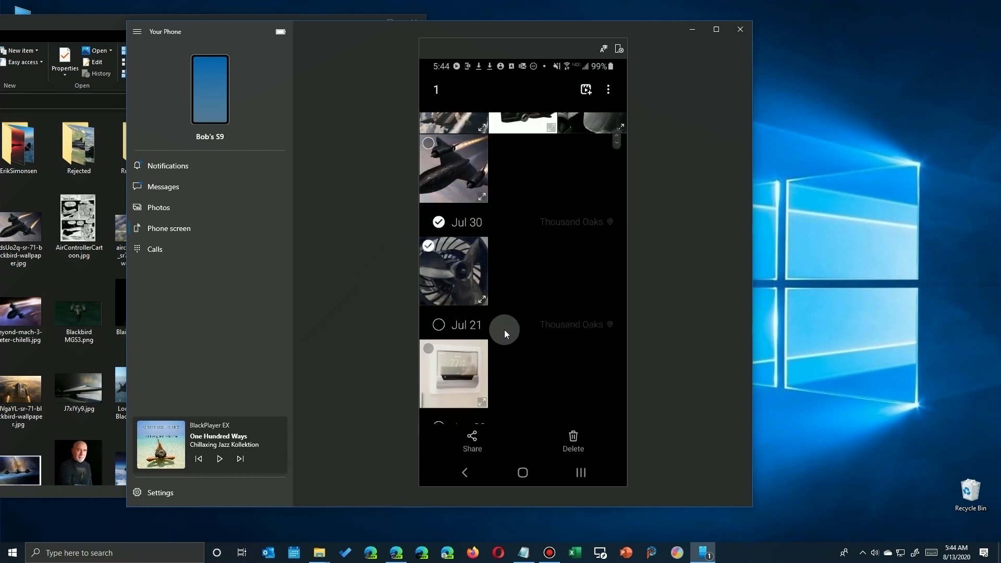
left_click(435, 352)
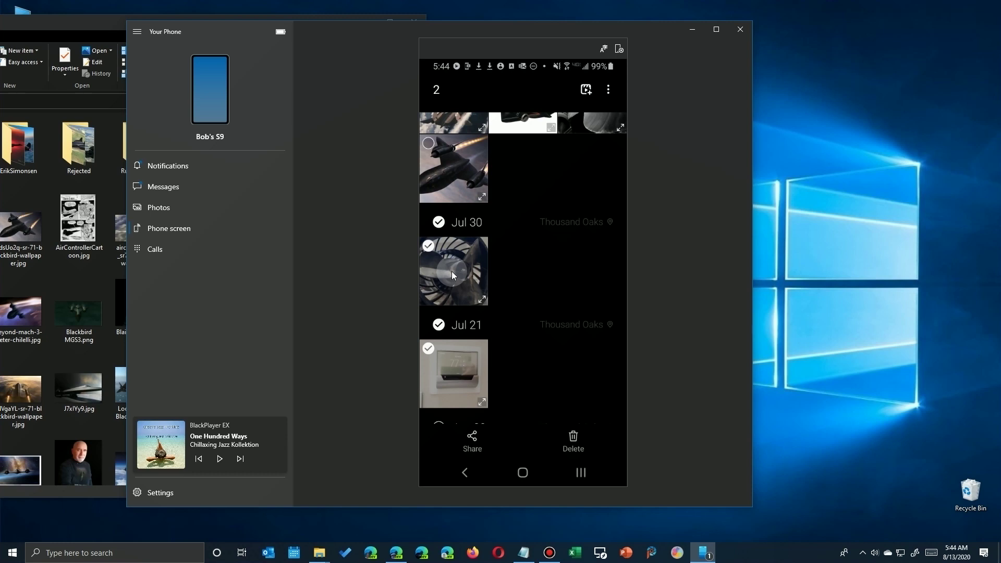
left_click_drag(452, 271, 82, 277)
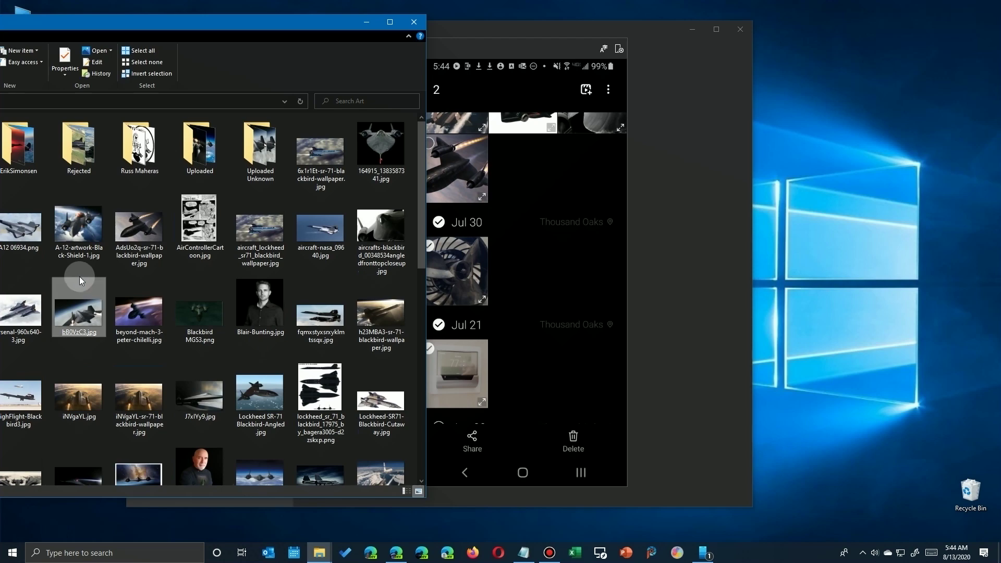
left_click_drag(44, 26, 452, 33)
left_click(312, 241)
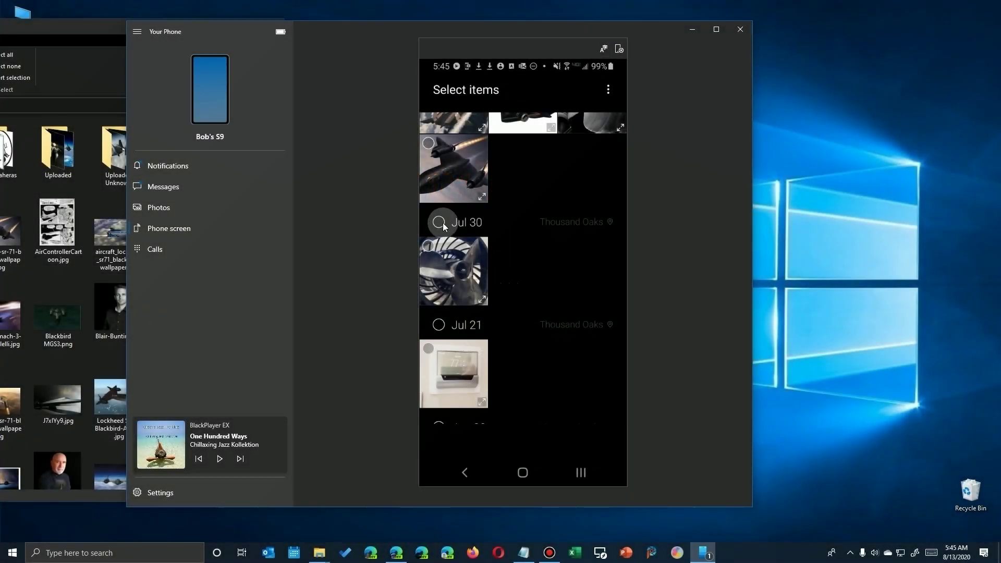
- Toggle the Jul 30 checkbox until only the fan photo is marked
left_click(442, 224)
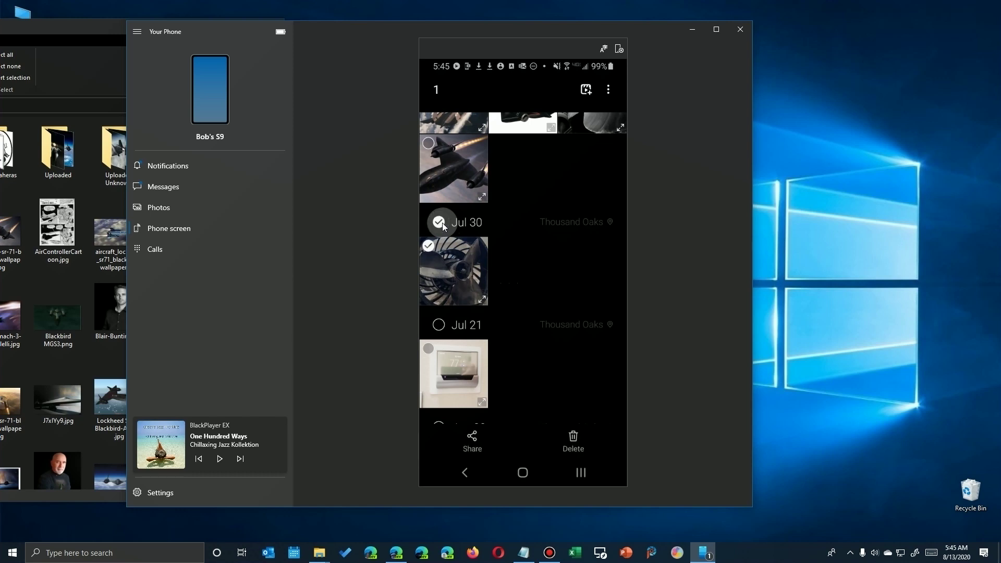
left_click(442, 223)
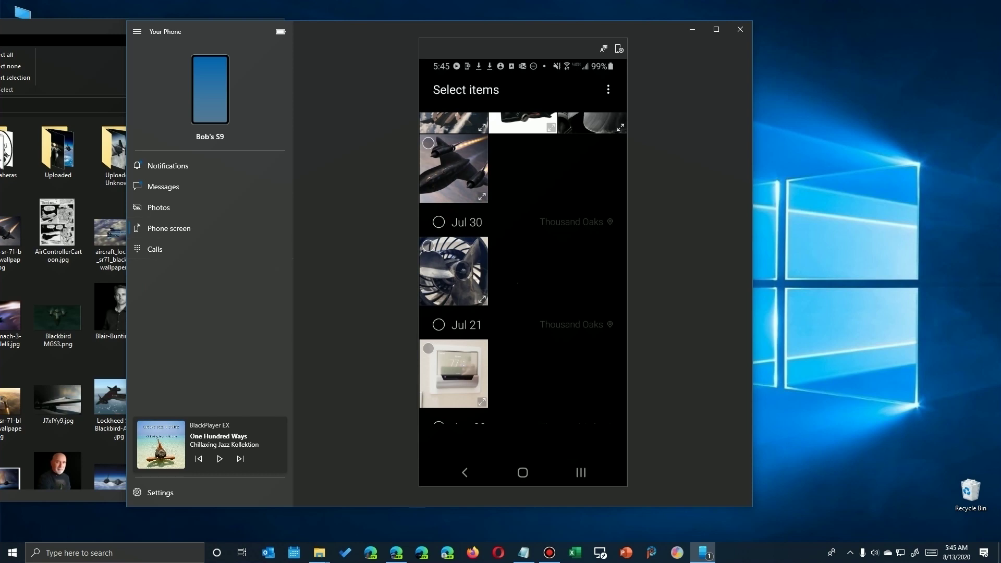
left_click(439, 223)
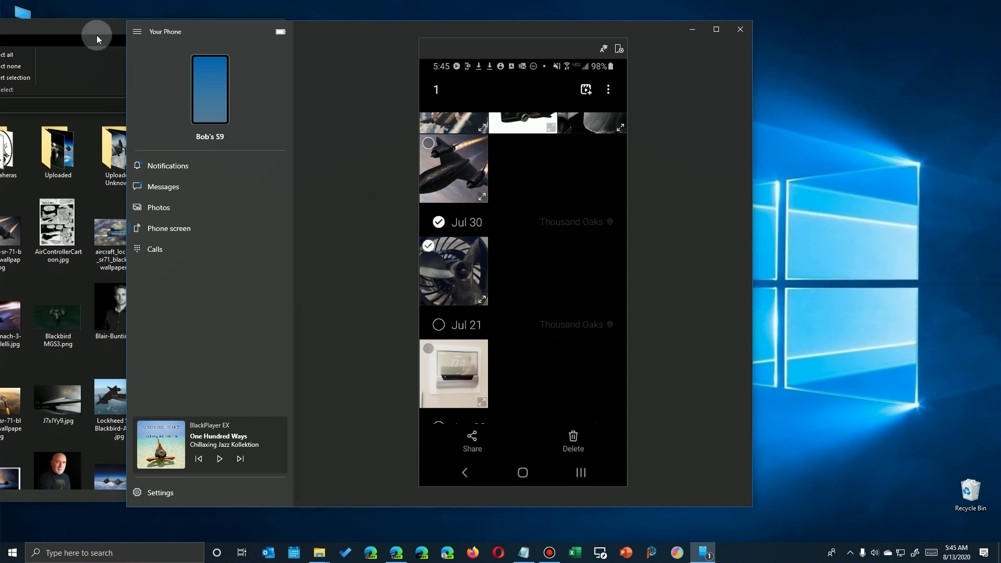
left_click(464, 270)
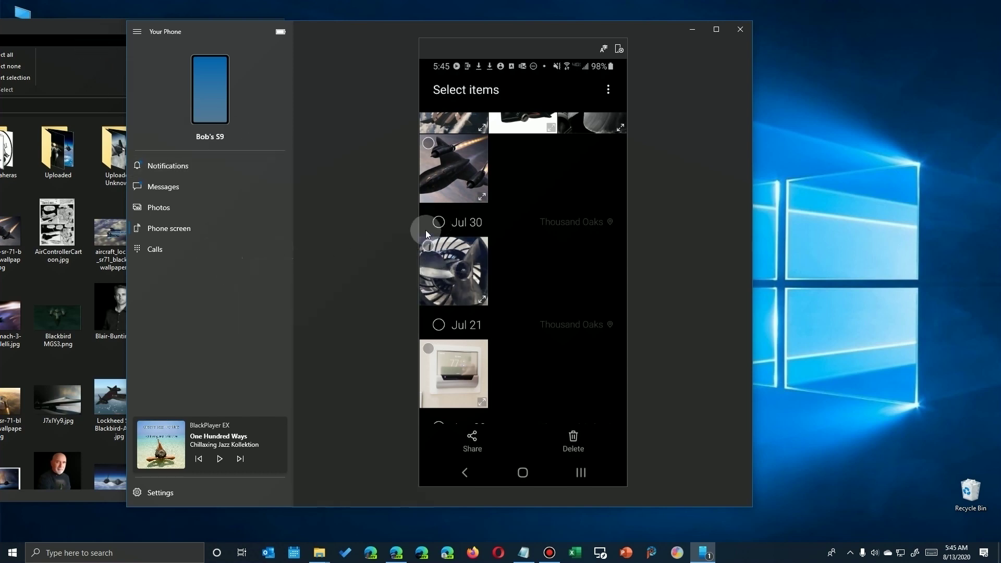
left_click(431, 249)
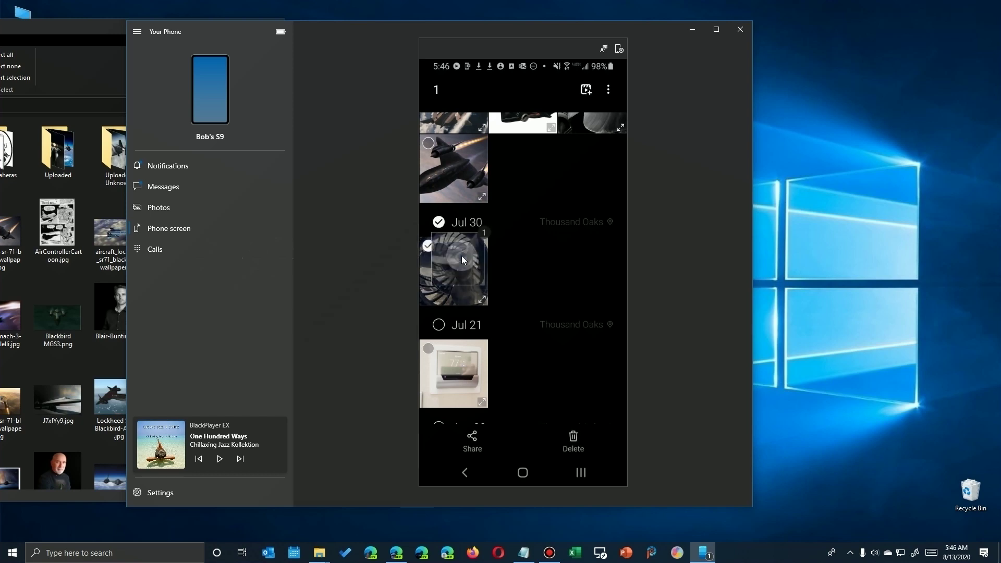
left_click_drag(462, 258, 71, 288)
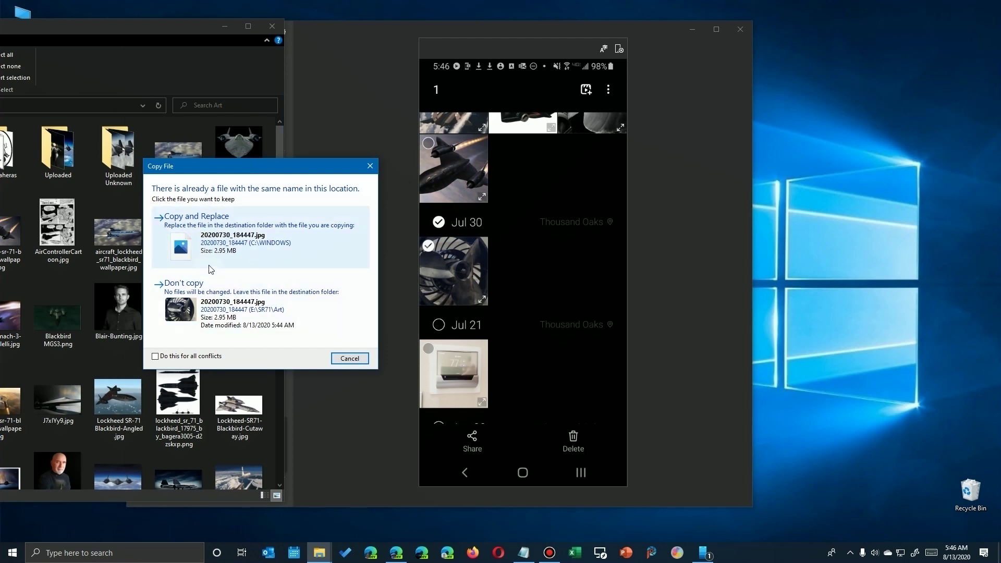
left_click(349, 359)
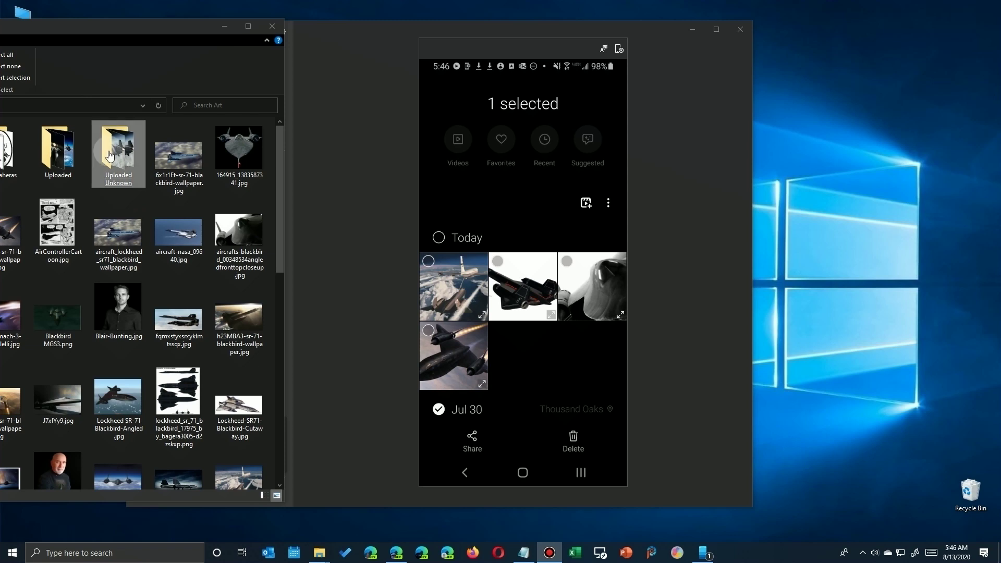
- Open Uploaded Unknown and its Diagrams subfolder, then go back and place the window beside the phone
double_click(118, 191)
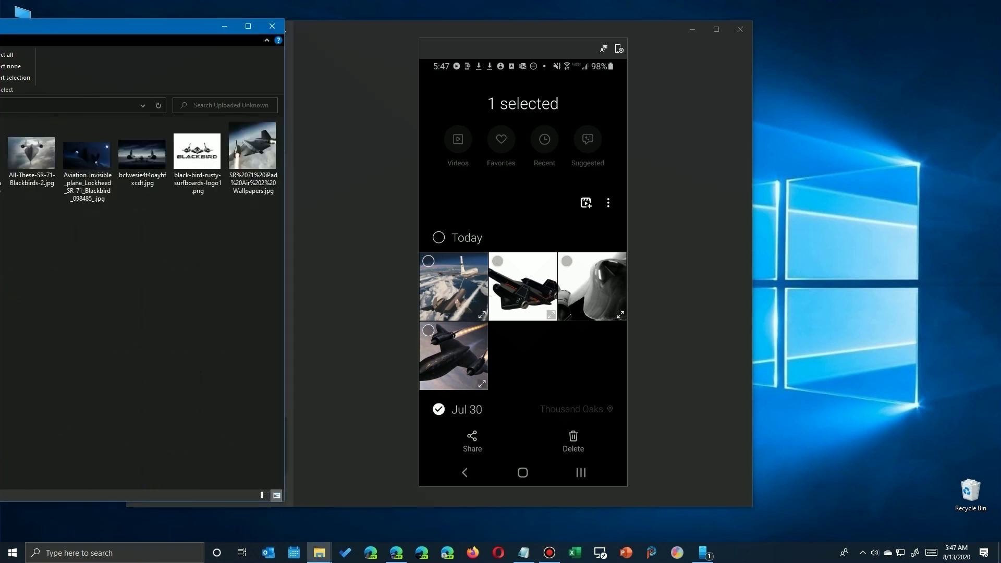
key("Return")
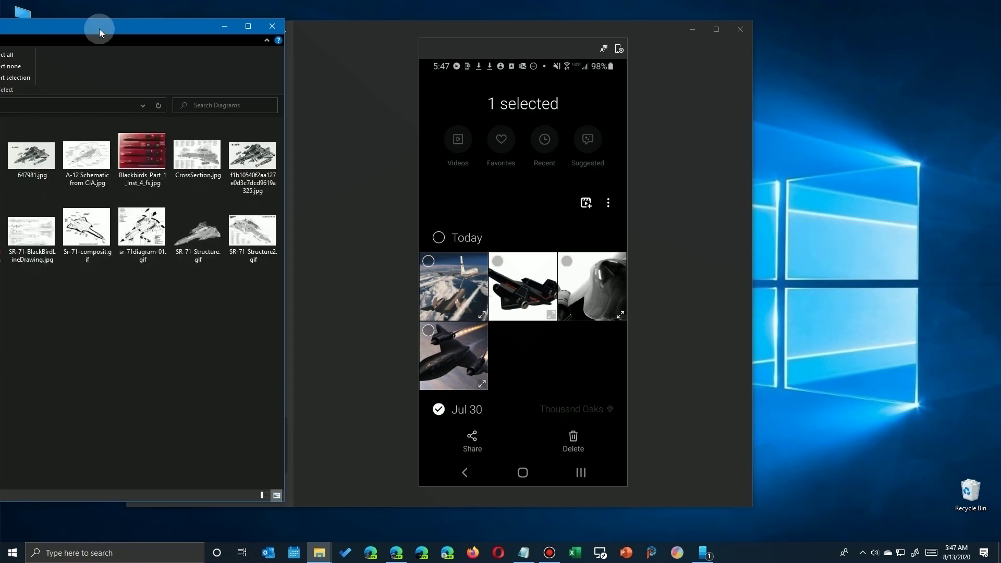
left_click_drag(102, 28, 334, 22)
left_click_drag(447, 21, 623, 32)
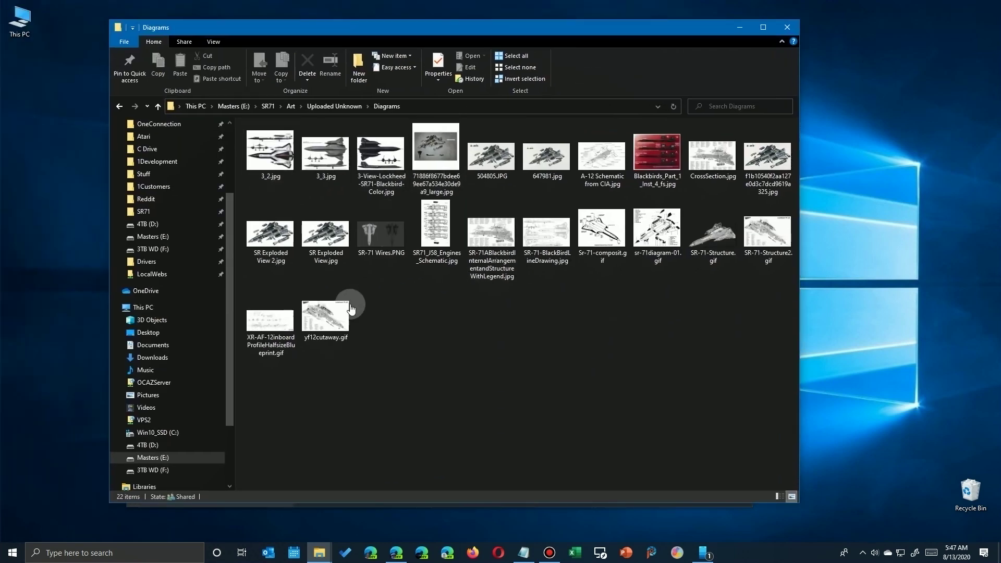
left_click(334, 107)
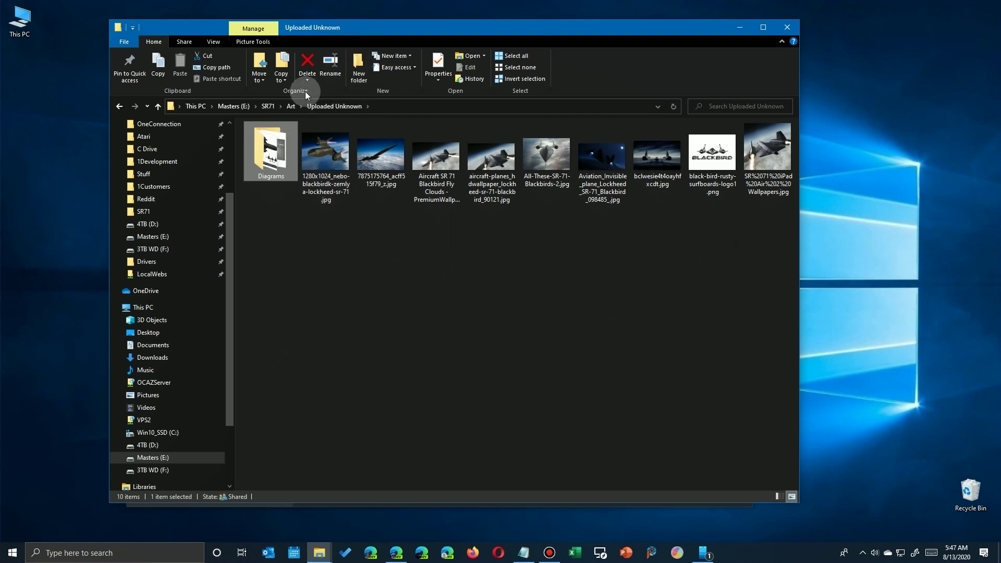
left_click_drag(352, 31, 813, 101)
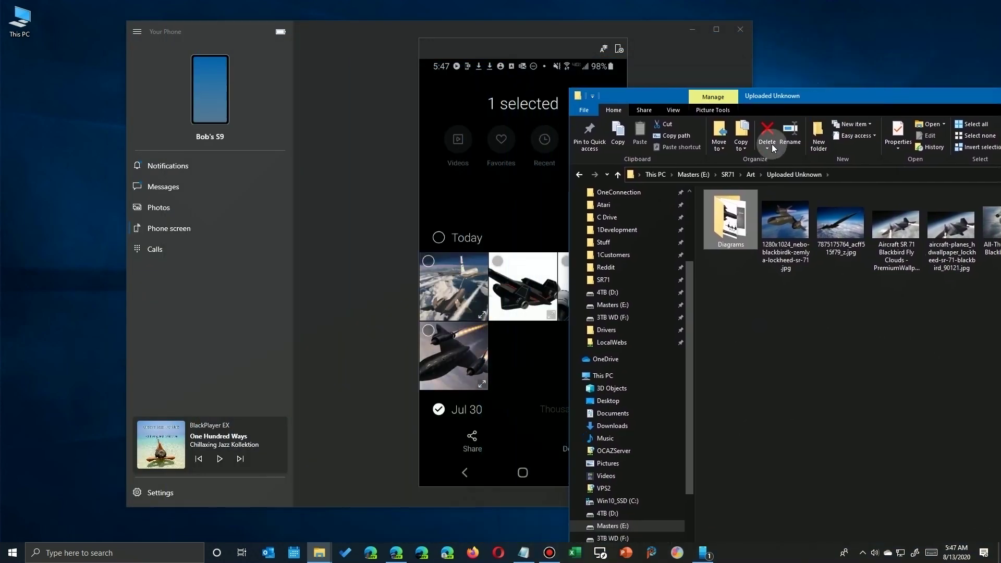
- Try dropping the Diagrams folder on the phone, then open Diagrams, preview an SR-71 image and select thumbnails
left_click_drag(737, 212, 516, 219)
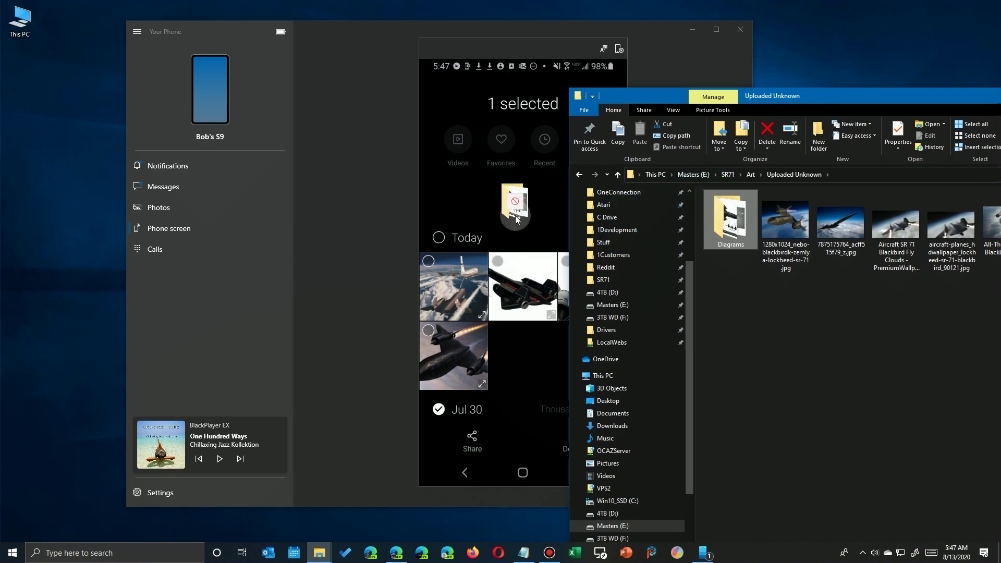
left_click_drag(516, 215, 740, 311)
double_click(728, 212)
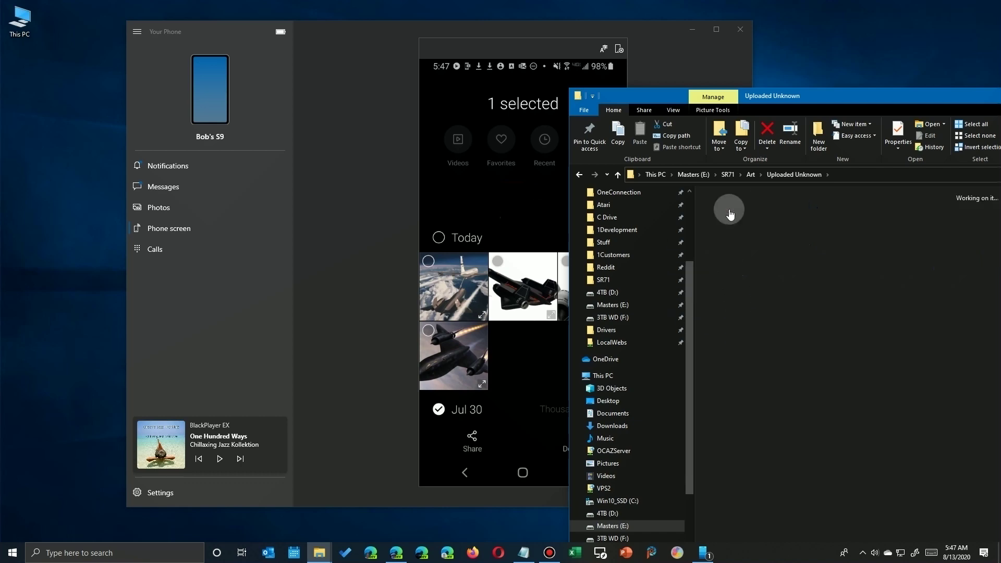
double_click(803, 434)
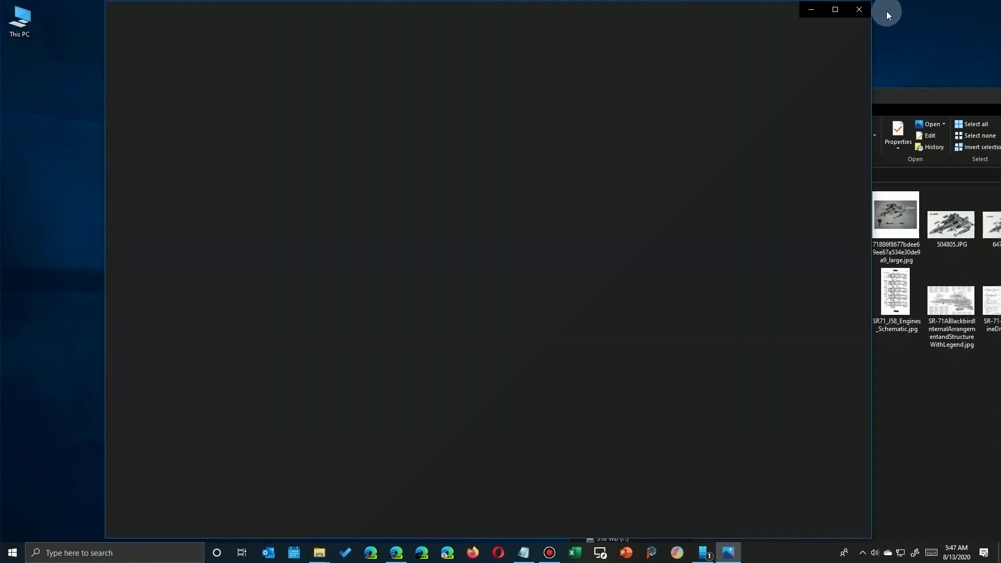
left_click(860, 9)
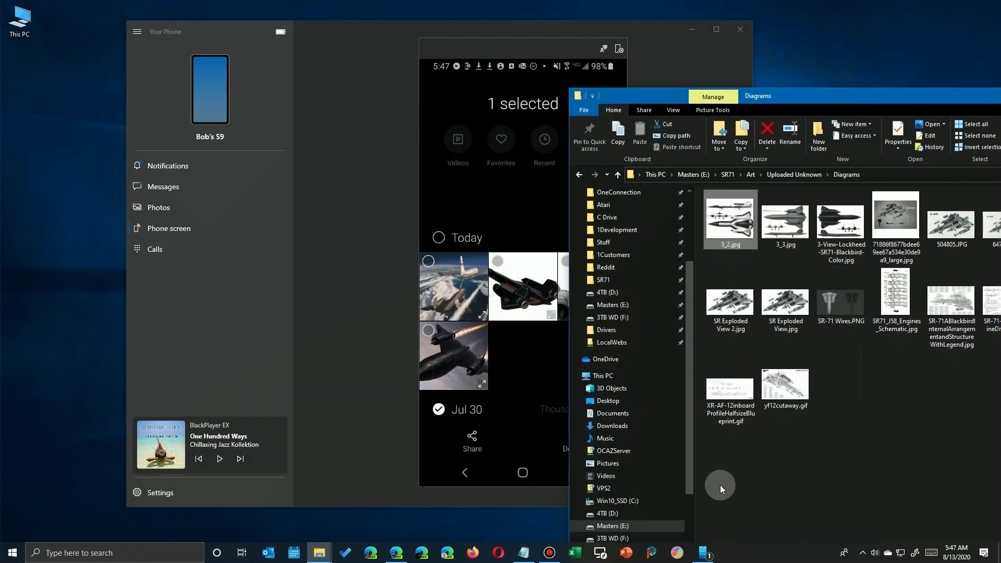
left_click_drag(720, 485, 917, 230)
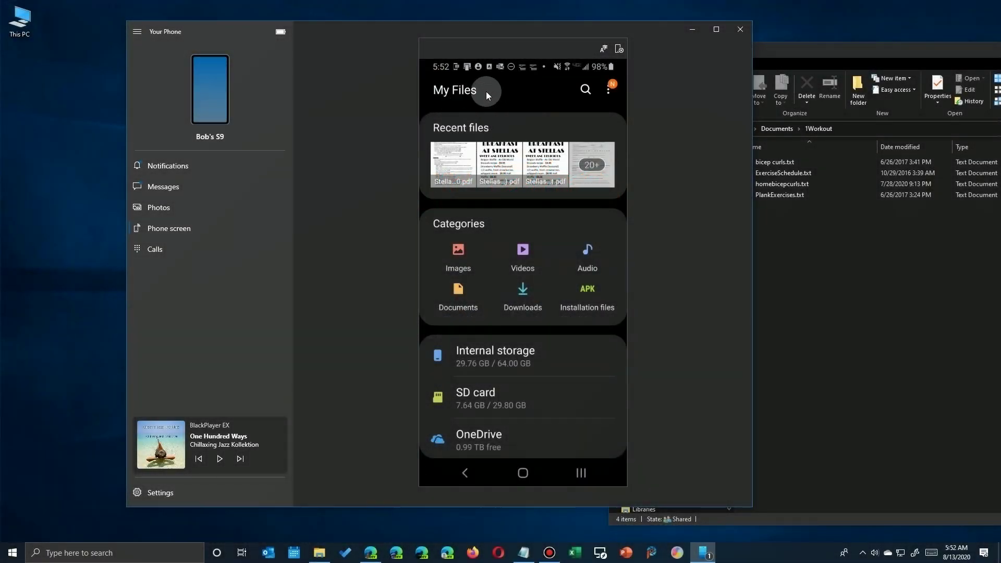
- Copy PlankExercises.txt into the phone's Documents and open its Download folder
left_click_drag(774, 196, 817, 287)
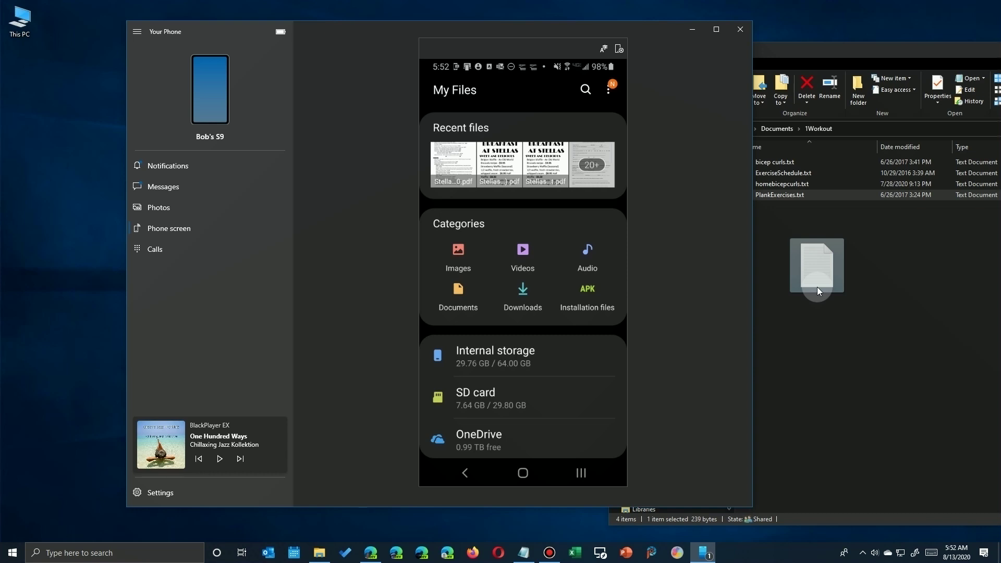
left_click_drag(818, 287, 816, 287)
left_click(456, 291)
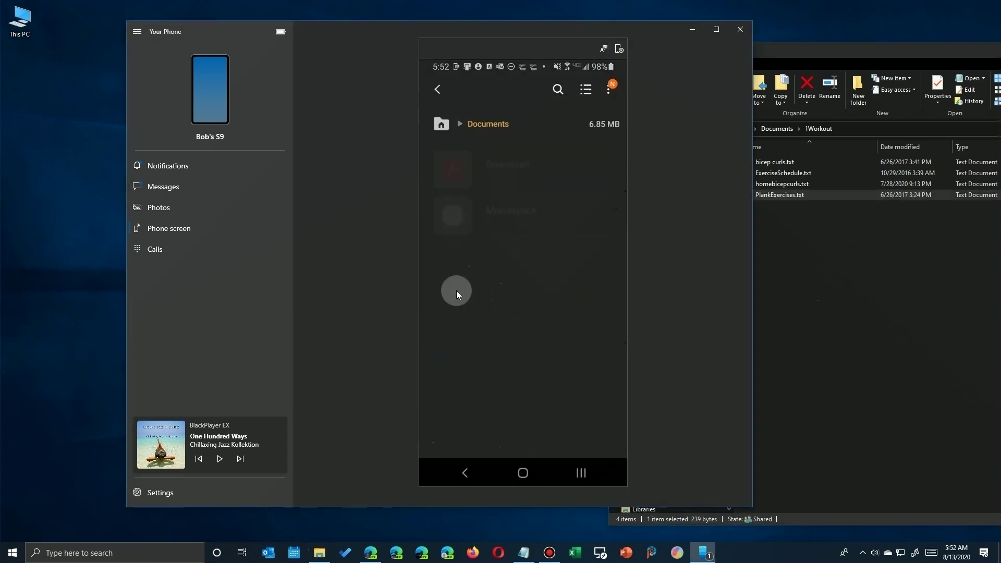
left_click_drag(798, 194, 494, 347)
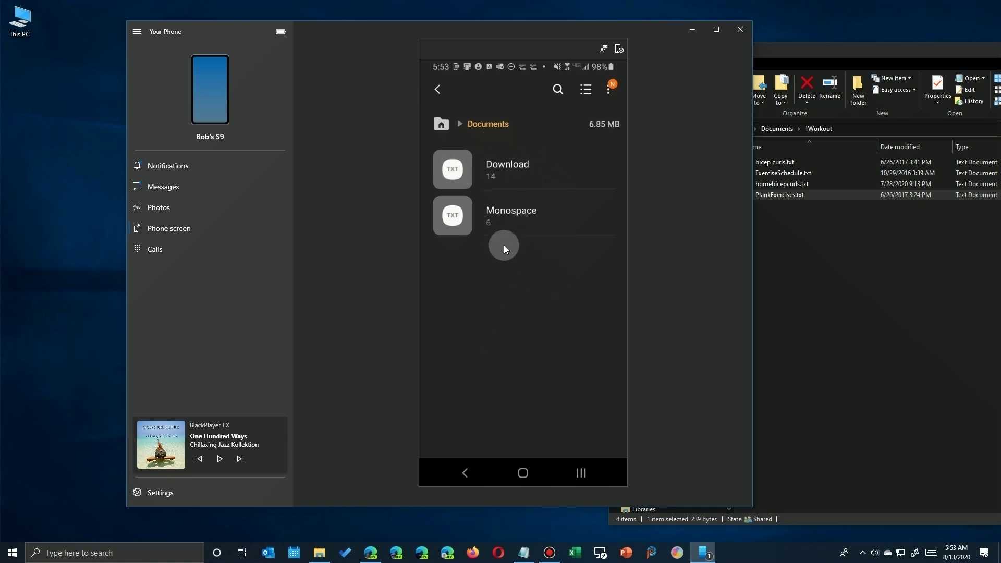
left_click(507, 165)
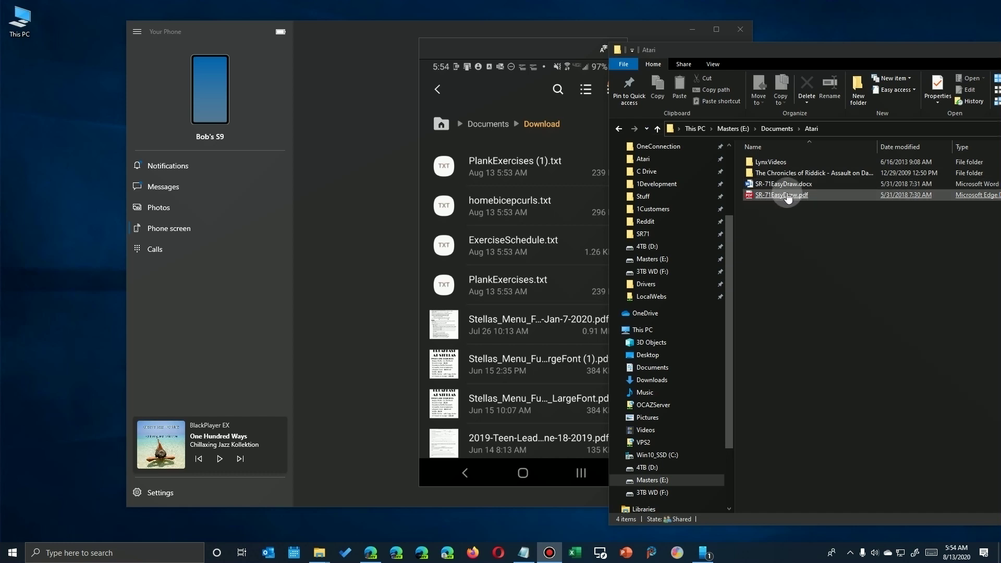
- Marquee-select SR-71EasyDraw.pdf and SR-71EasyDraw.docx in File Explorer
left_click_drag(793, 215, 555, 187)
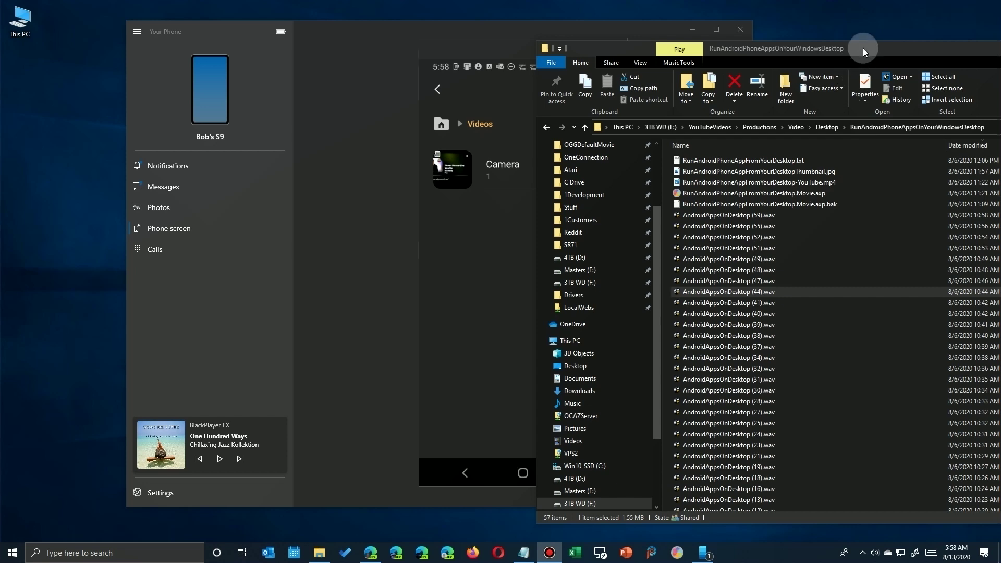
- Check sizes of AndroidAppsOnDesktop (48).wav, (52).wav and the YouTube mp4, then copy the 252 MB mp4 to the phone
left_click_drag(863, 48, 750, 33)
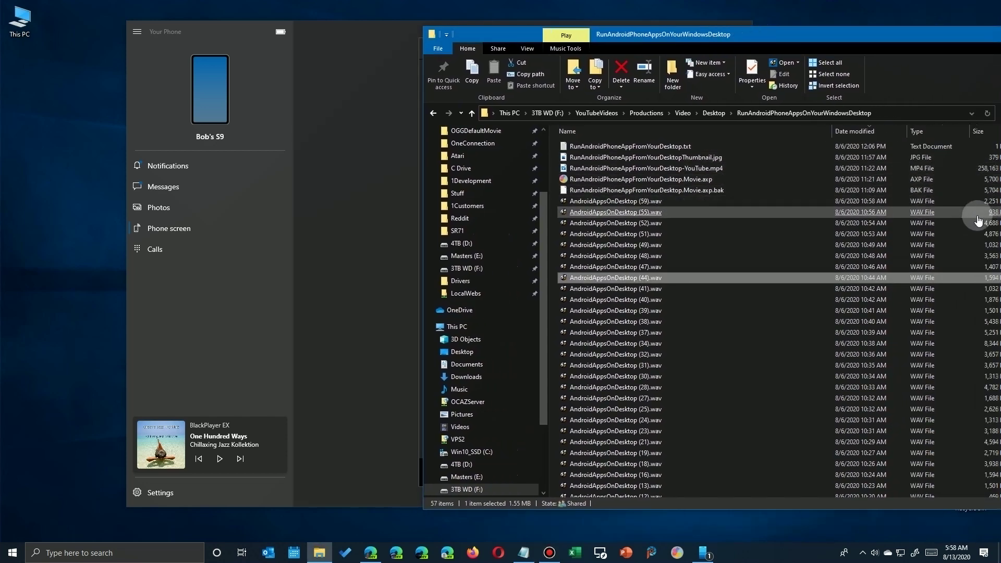
left_click(973, 256)
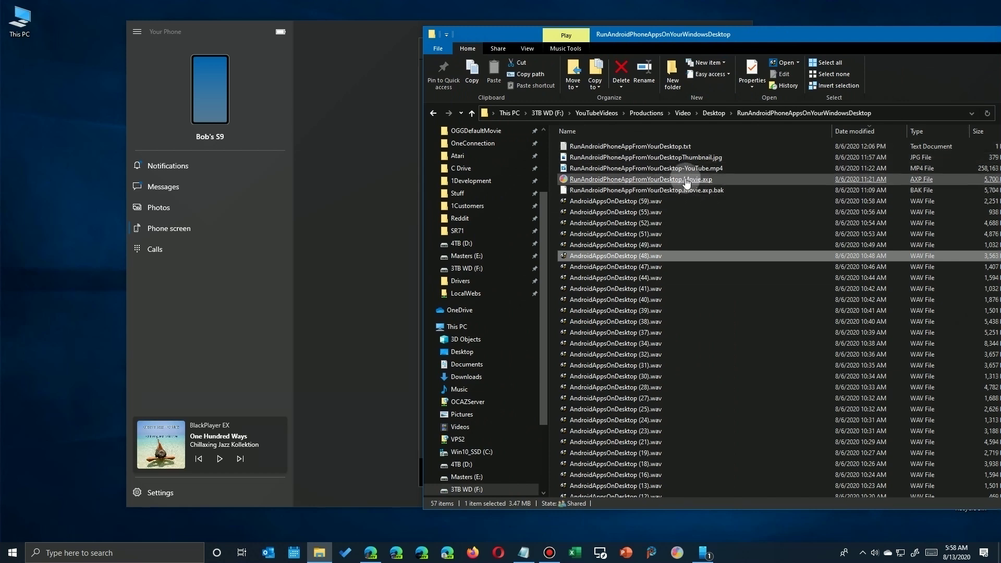
left_click(637, 223)
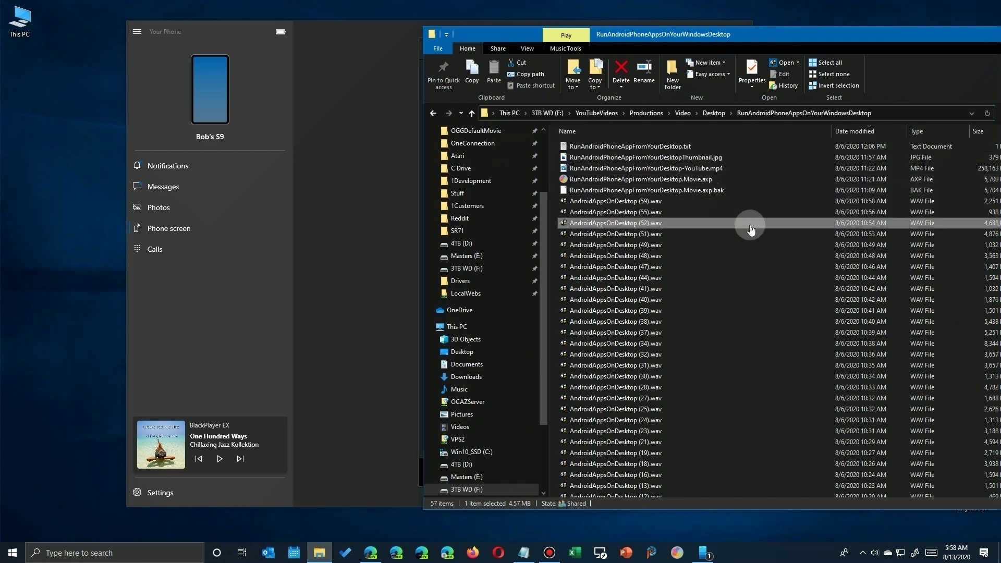
left_click_drag(803, 38, 742, 33)
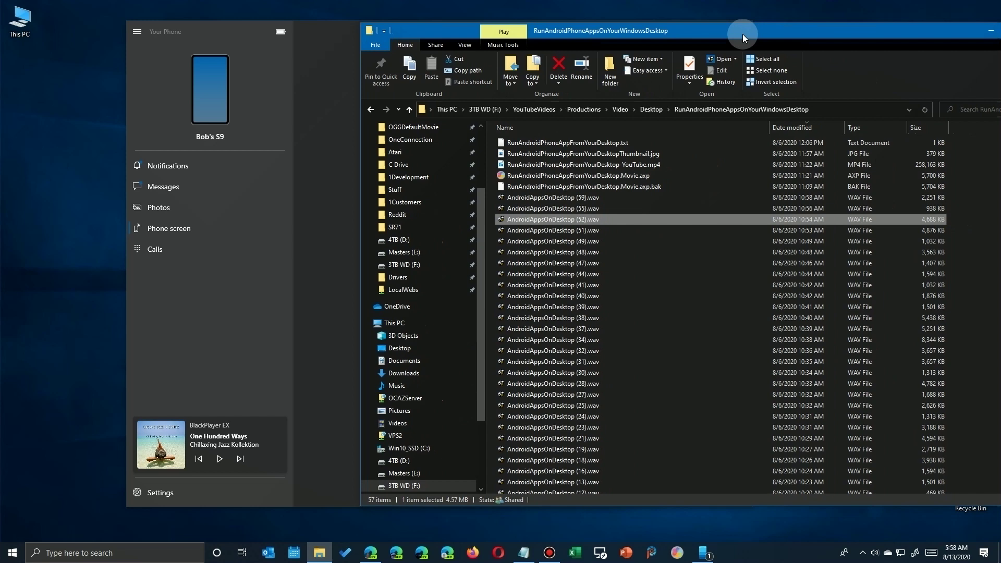
left_click_drag(742, 34, 761, 35)
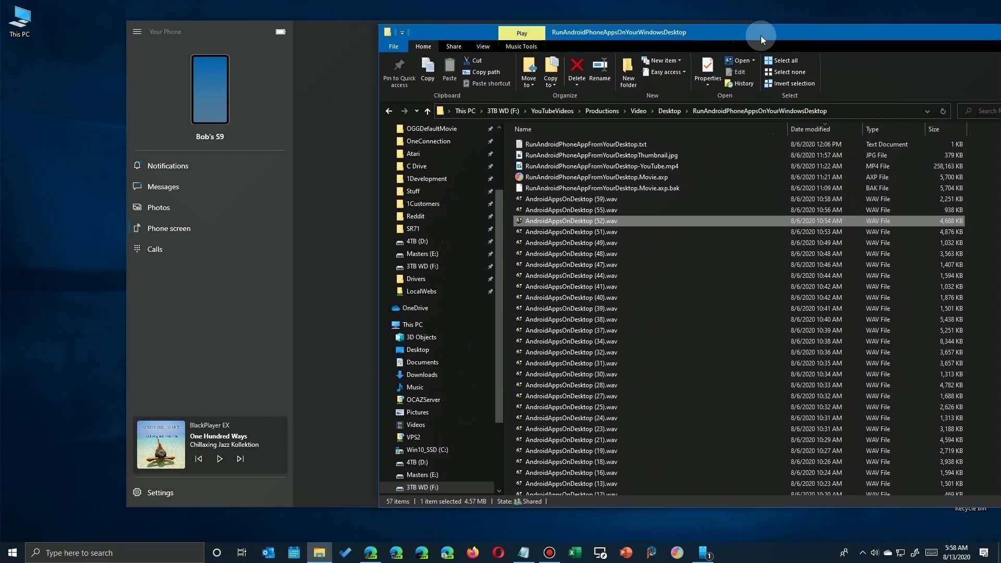
left_click(661, 167)
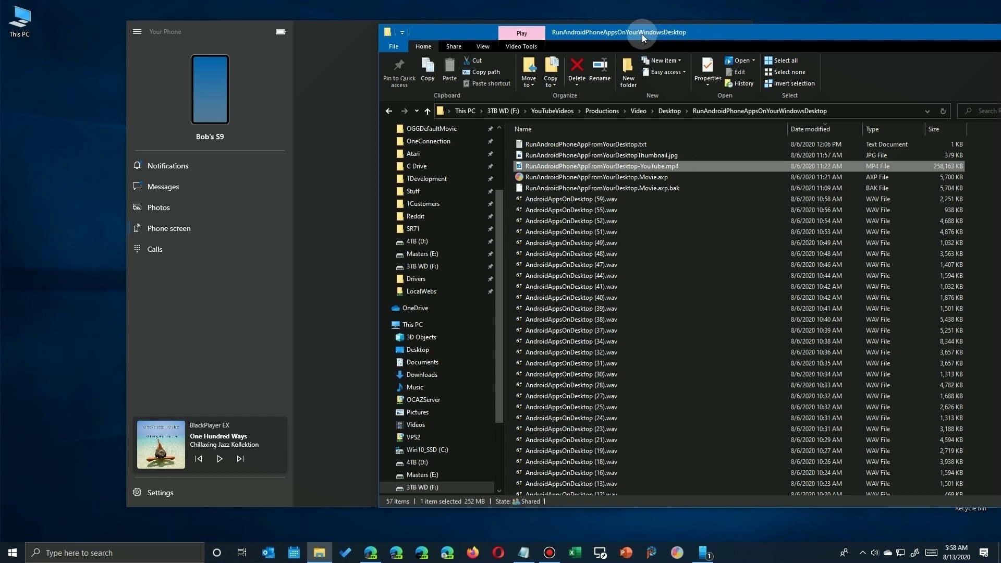
left_click_drag(643, 33, 872, 40)
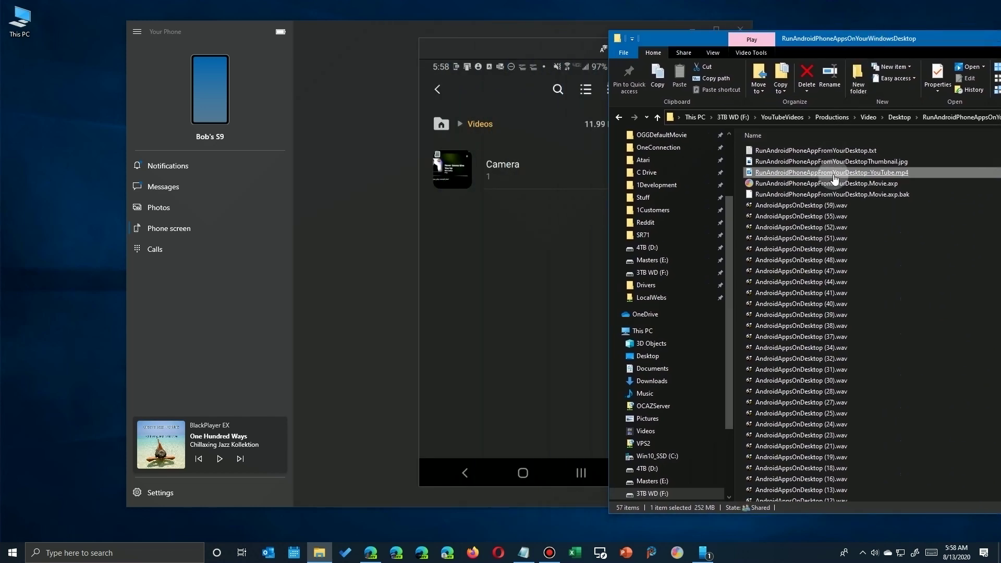
left_click_drag(835, 179, 922, 279)
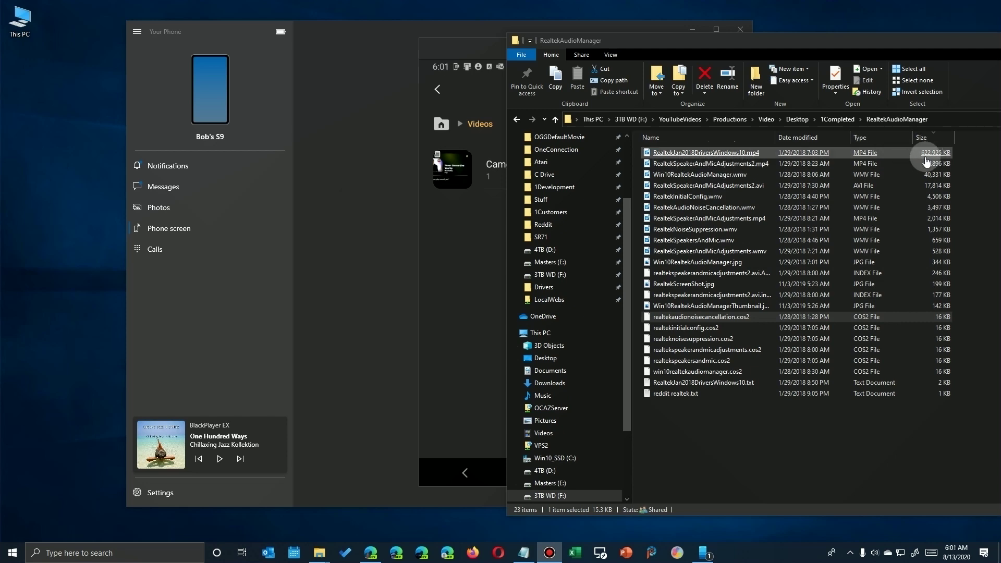
left_click_drag(734, 152, 468, 262)
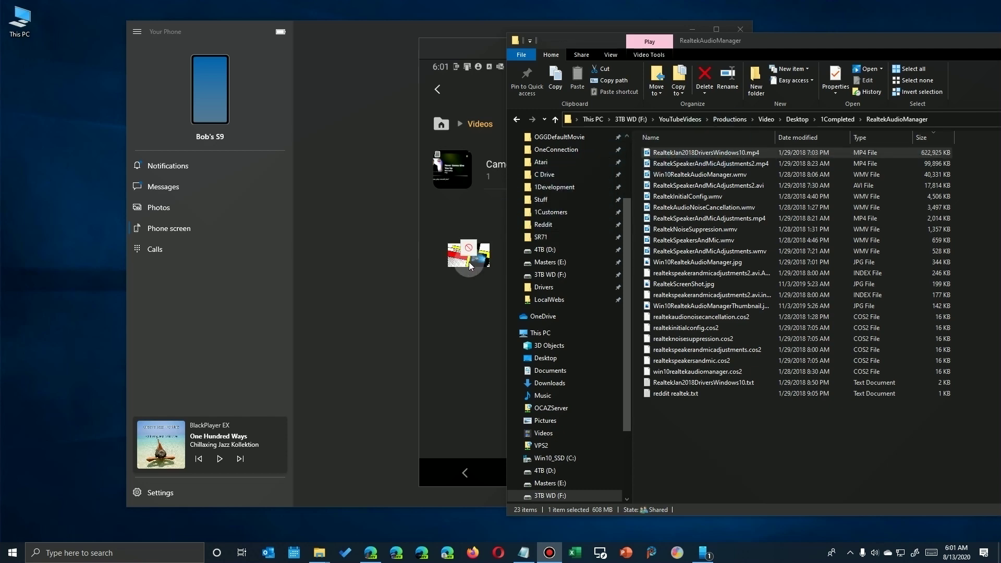
left_click_drag(468, 262, 741, 455)
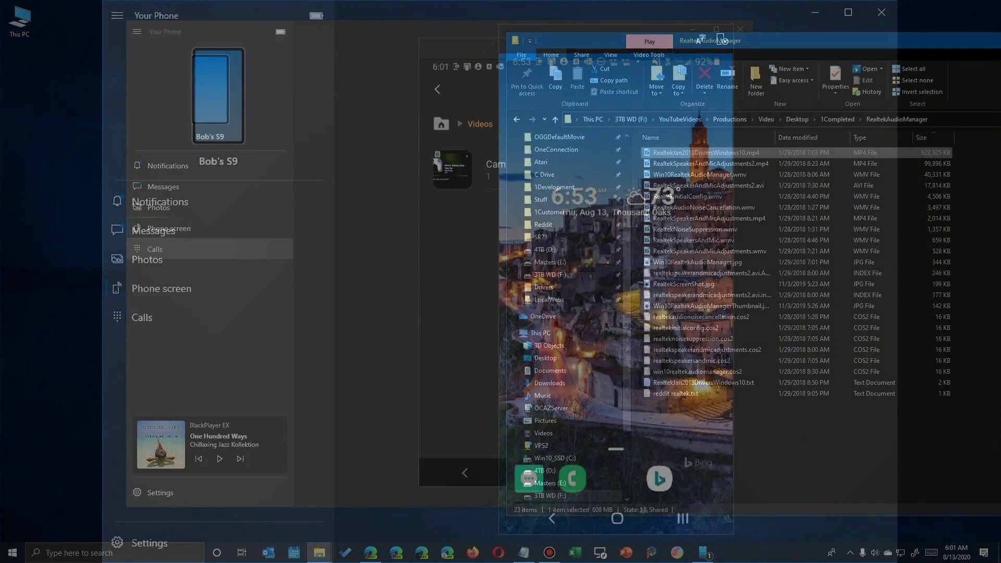